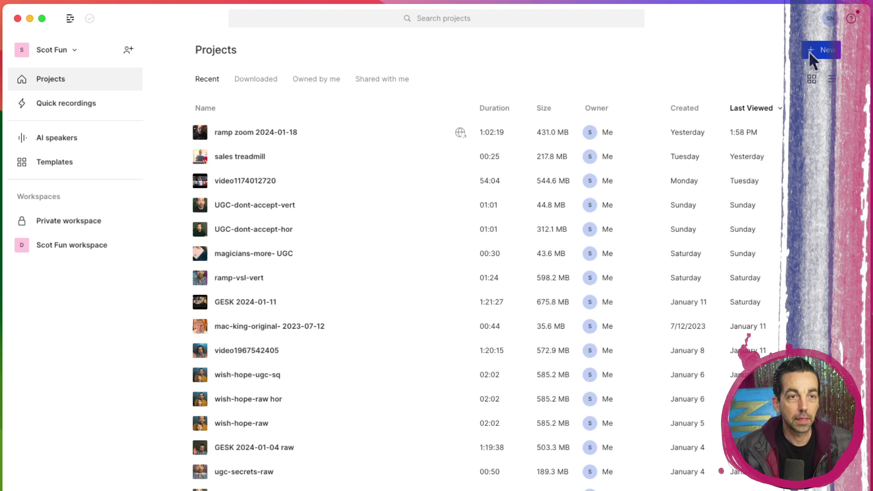
- Create a new untitled video project, then switch to Finder to find the video file
click(821, 48)
click(751, 74)
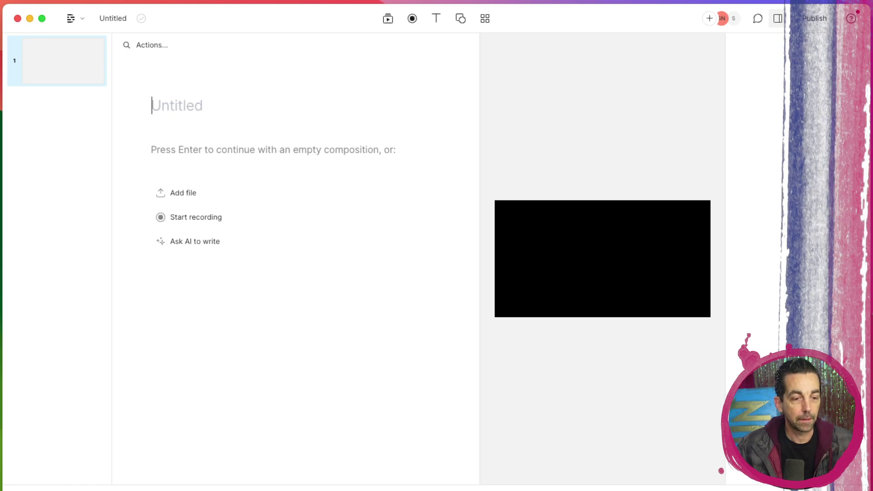
key(super+Tab)
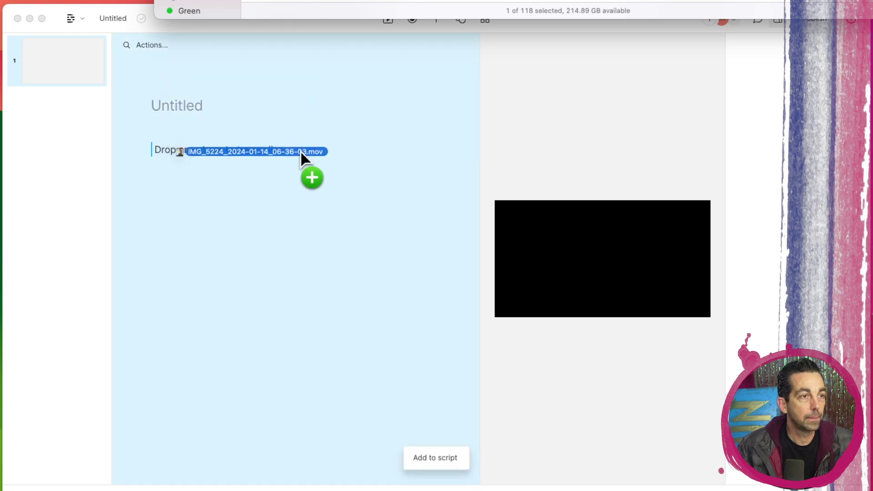
- Insert the IMG_5224 treadmill clip into the script and transcribe it in English
drag(272, 9, 301, 151)
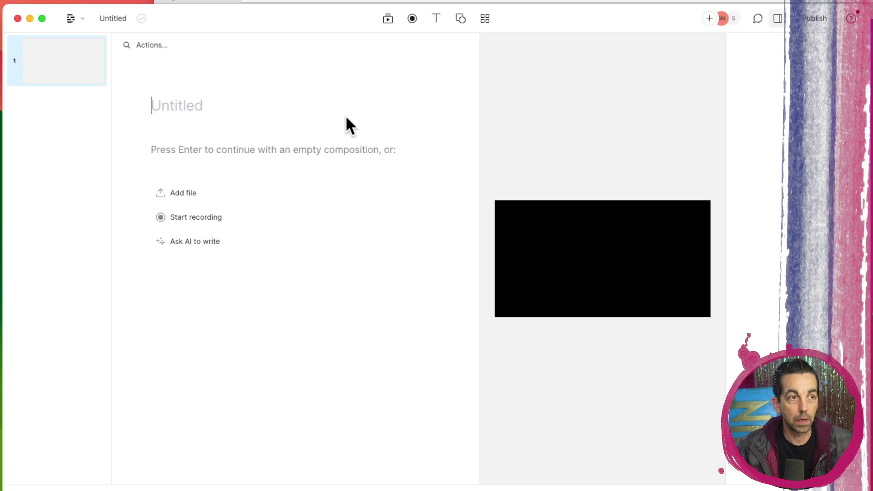
click(297, 150)
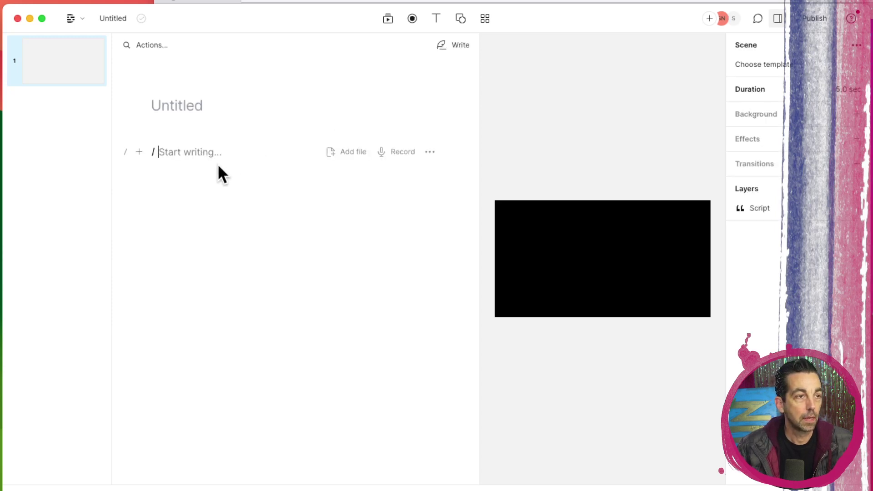
click(192, 102)
click(201, 146)
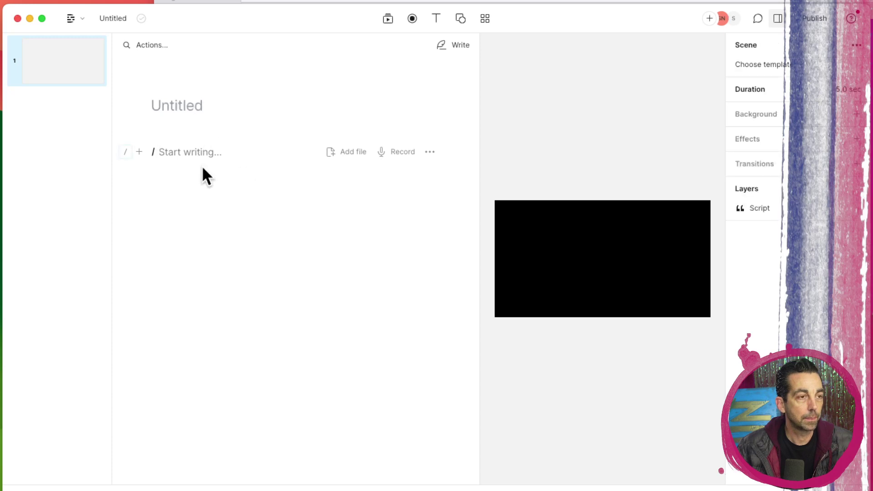
key(super+v)
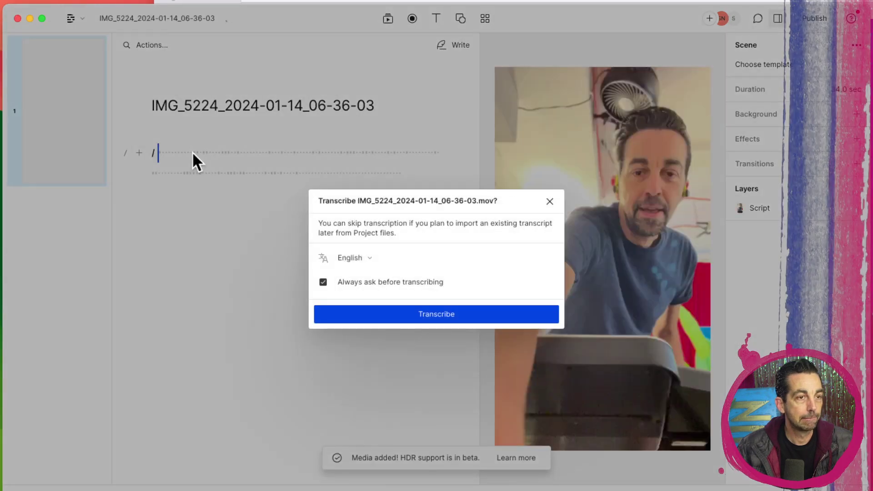
click(451, 314)
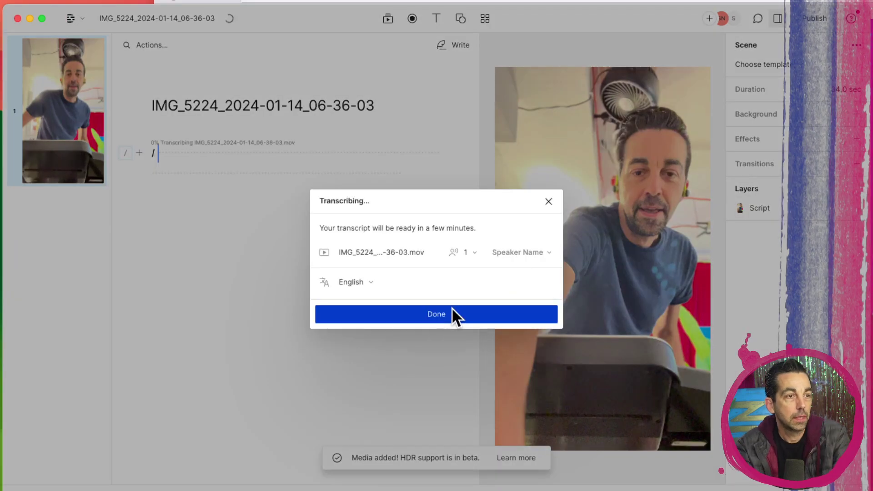
click(452, 310)
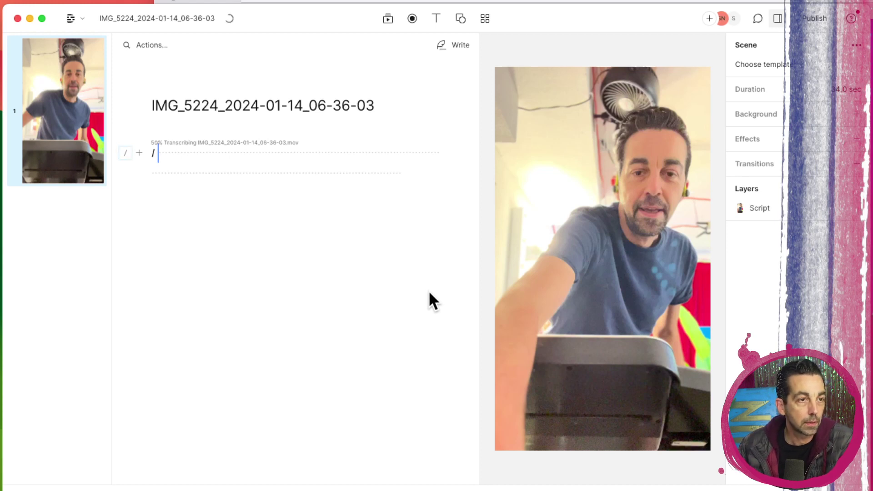
- Add captions to the selected video clip
click(575, 135)
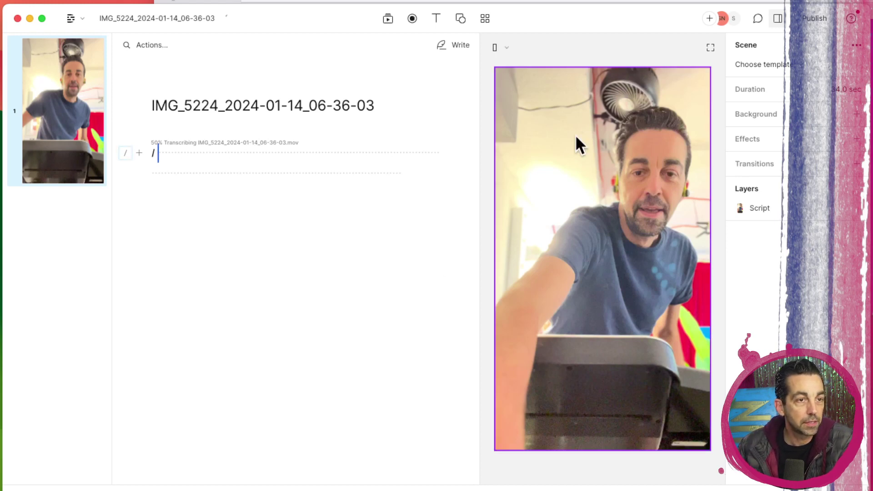
click(441, 19)
click(438, 104)
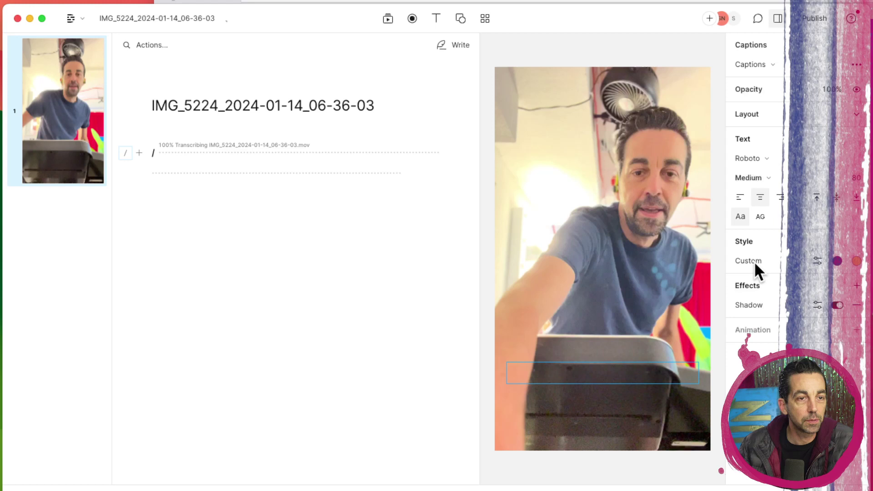
- Set the caption font to Corben at Regular weight and preview the captions
click(760, 157)
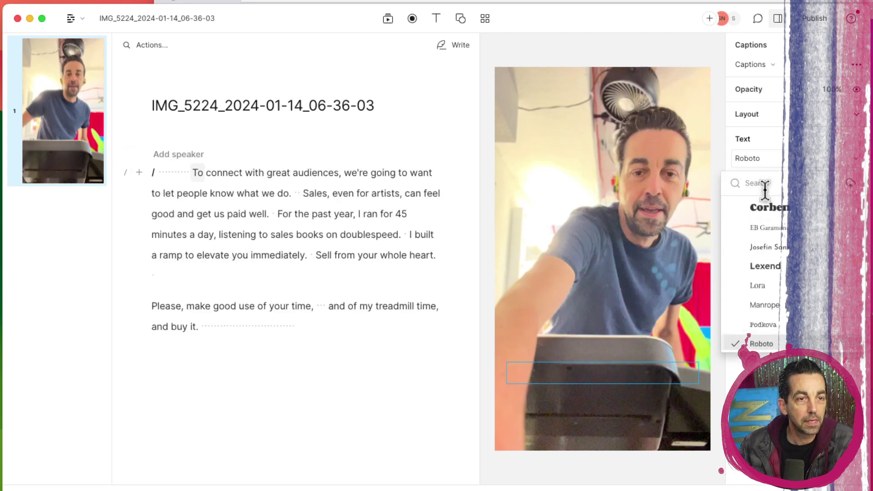
click(771, 208)
click(755, 155)
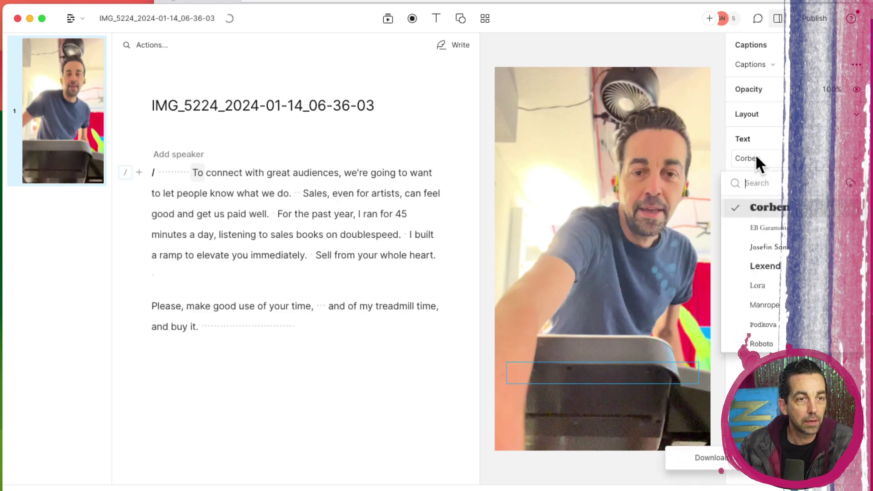
click(756, 178)
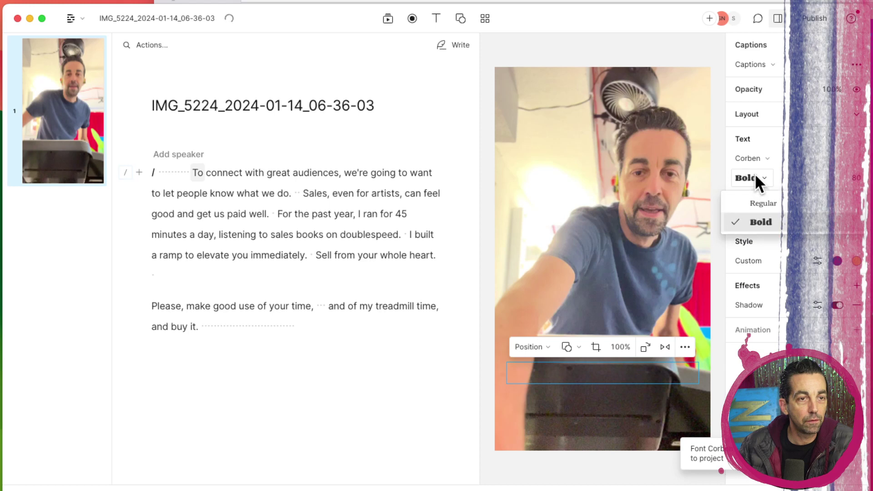
click(756, 202)
click(210, 194)
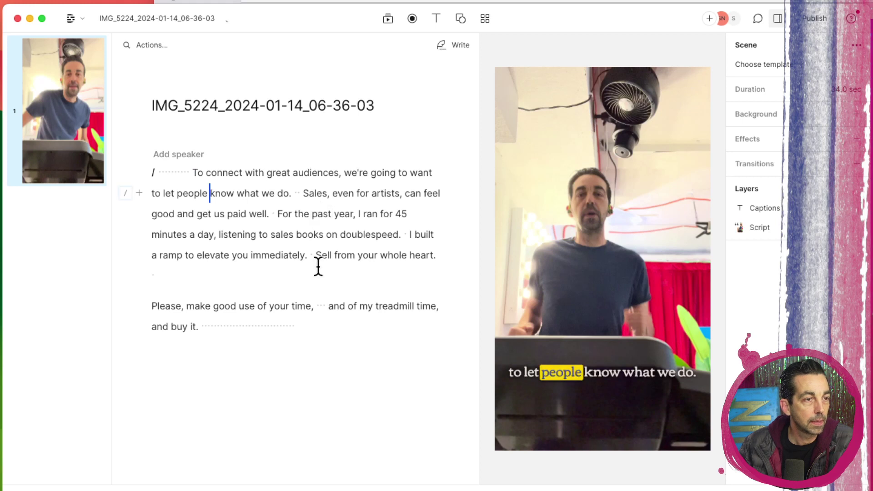
- Delete the opening pause before 'To' and select the trailing pause after 'and buy it.'
drag(192, 169, 81, 162)
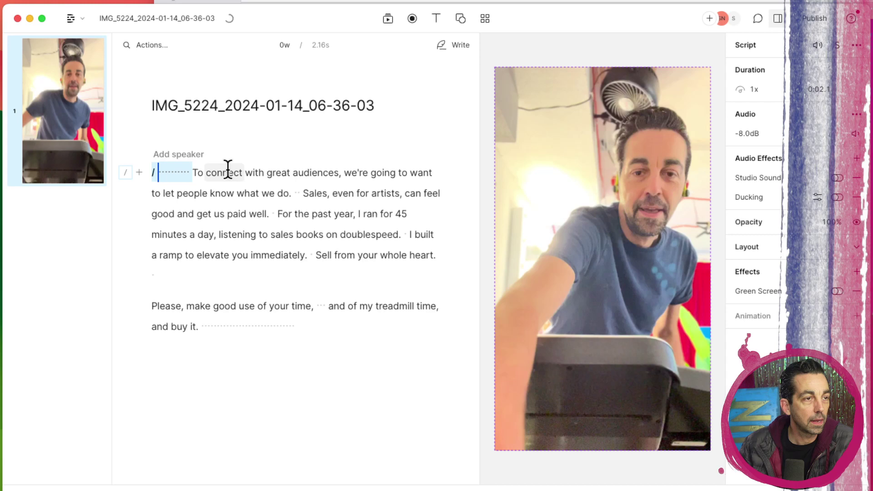
drag(223, 172, 335, 179)
click(350, 212)
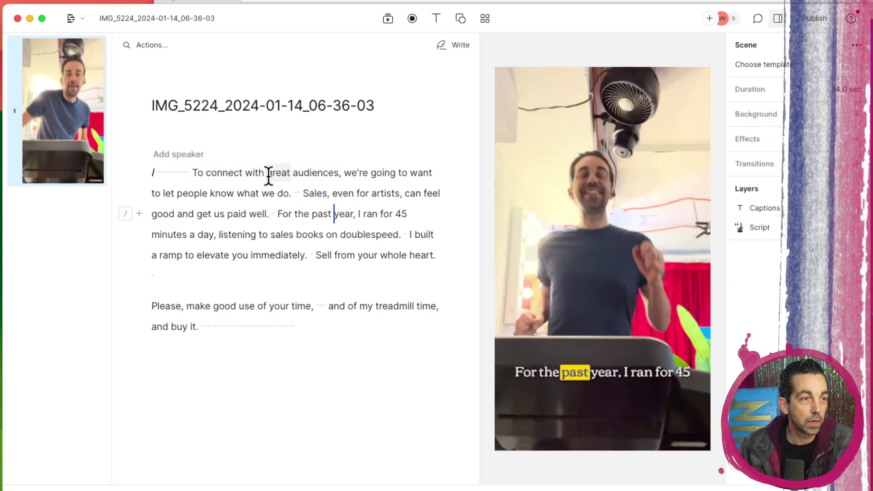
click(190, 173)
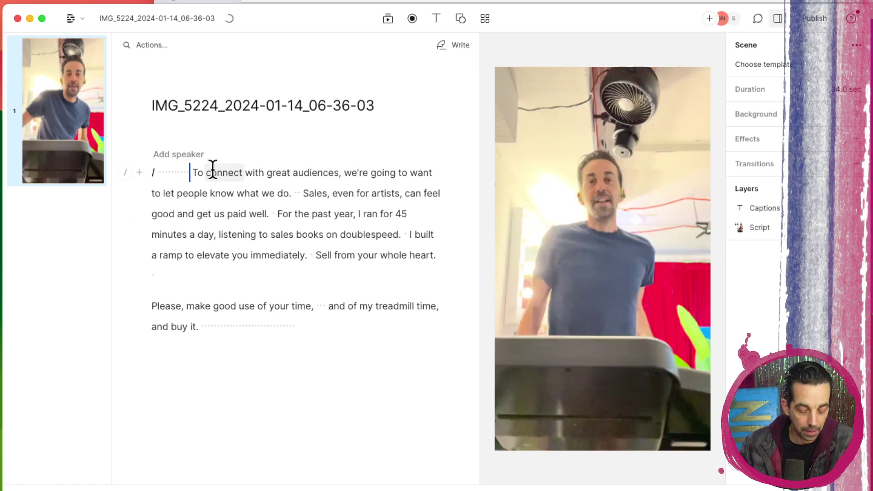
key(shift+Left)
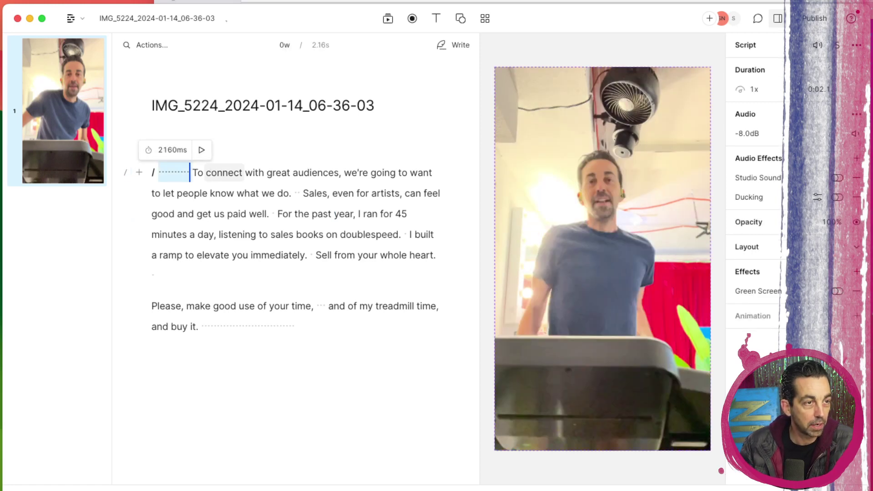
key(BackSpace)
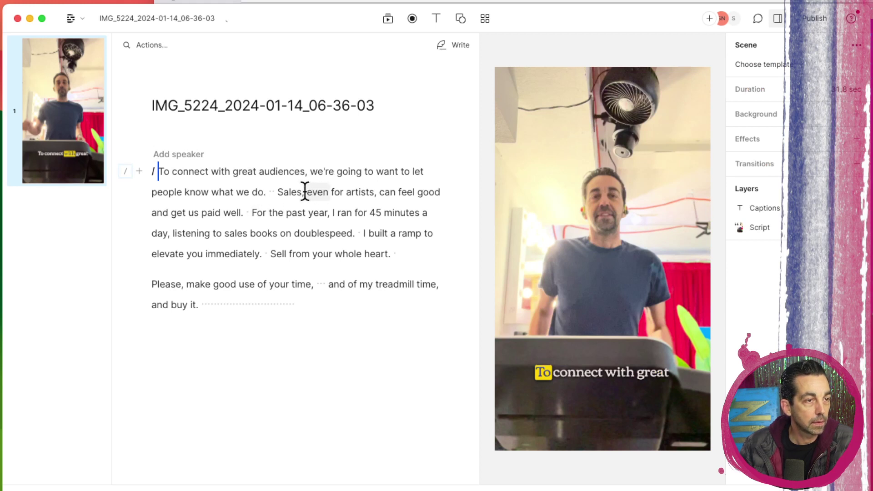
click(207, 304)
- Delete the trailing pause after 'and buy it' and browse the Actions menu
key(BackSpace)
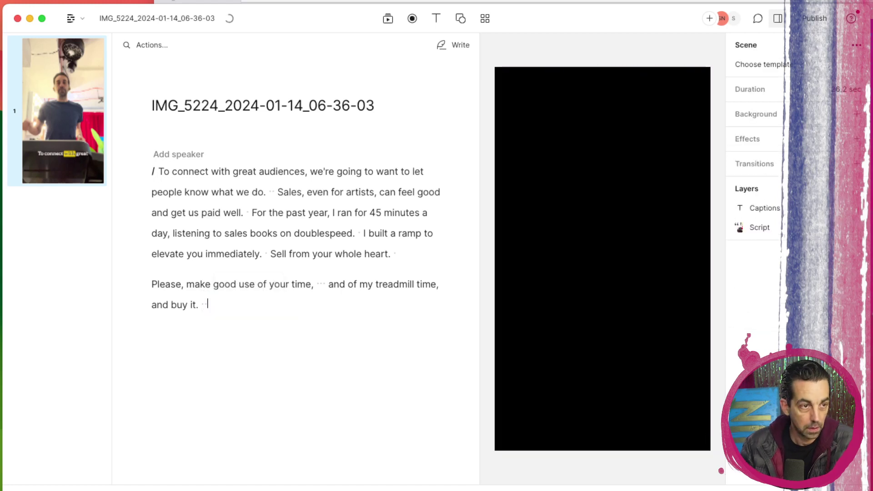
click(175, 45)
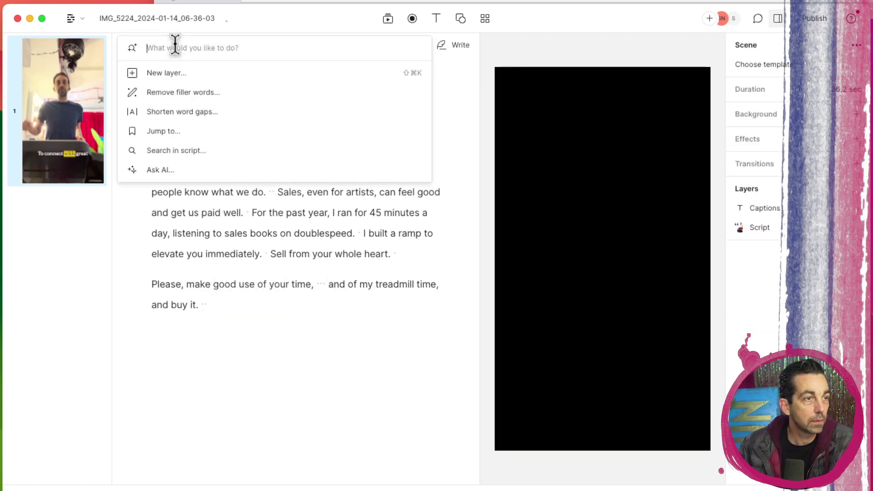
click(201, 92)
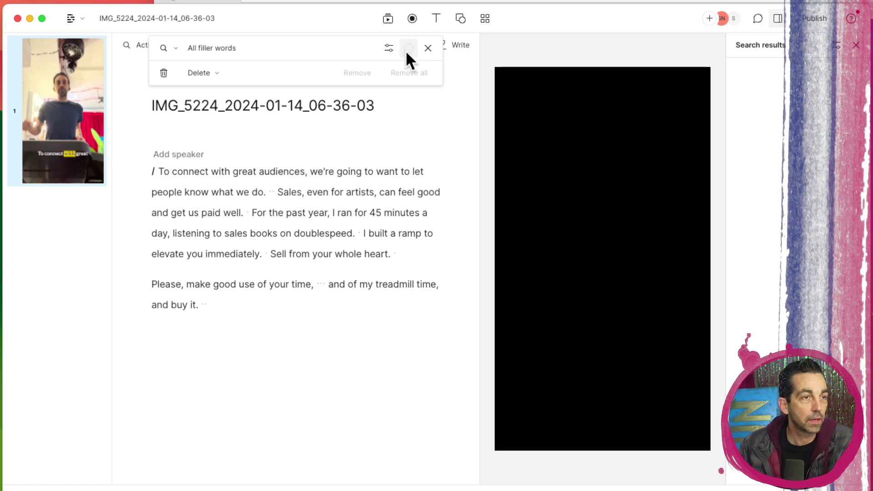
- Shorten all word gaps of one second or more to one second
click(426, 48)
click(186, 44)
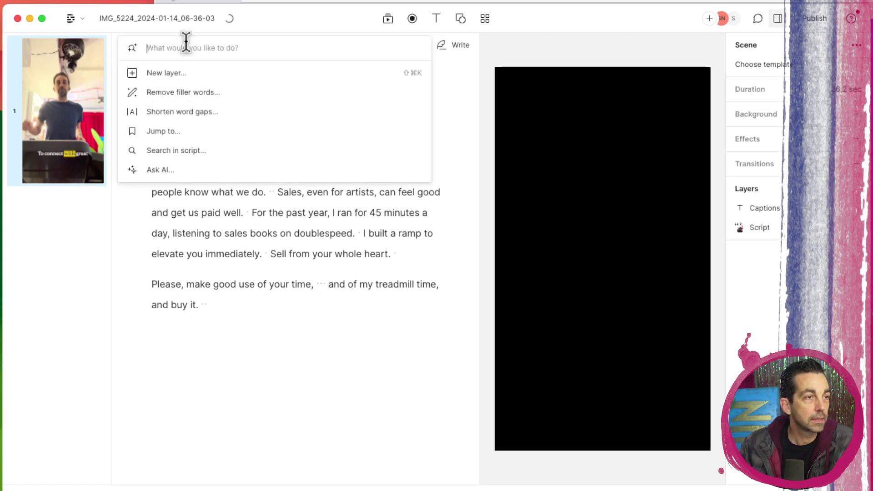
click(188, 114)
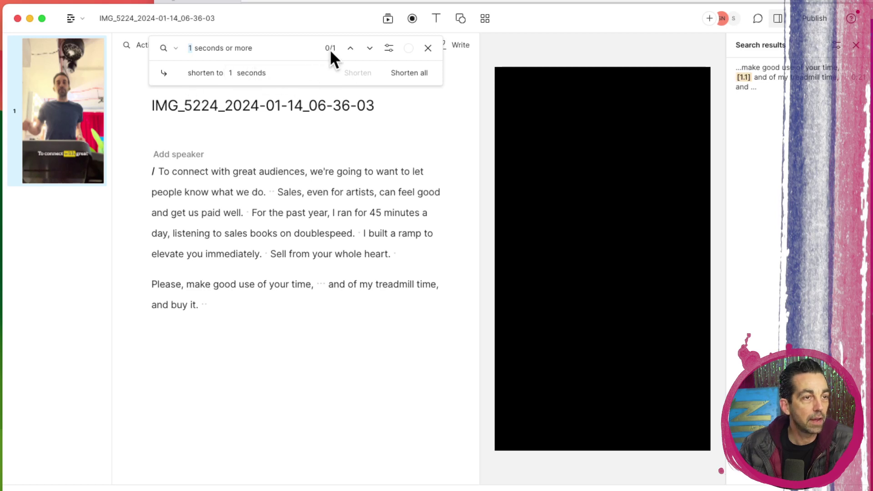
click(419, 70)
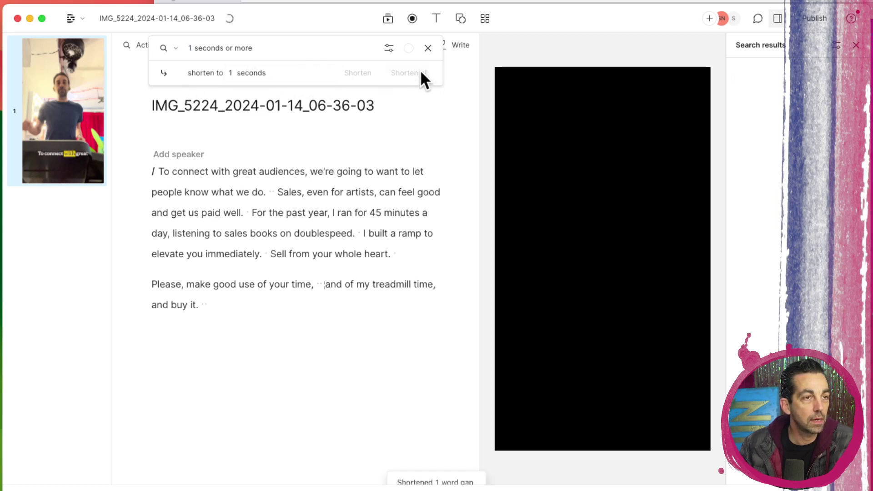
- Play the video back to check the shortened gaps
click(309, 191)
click(183, 172)
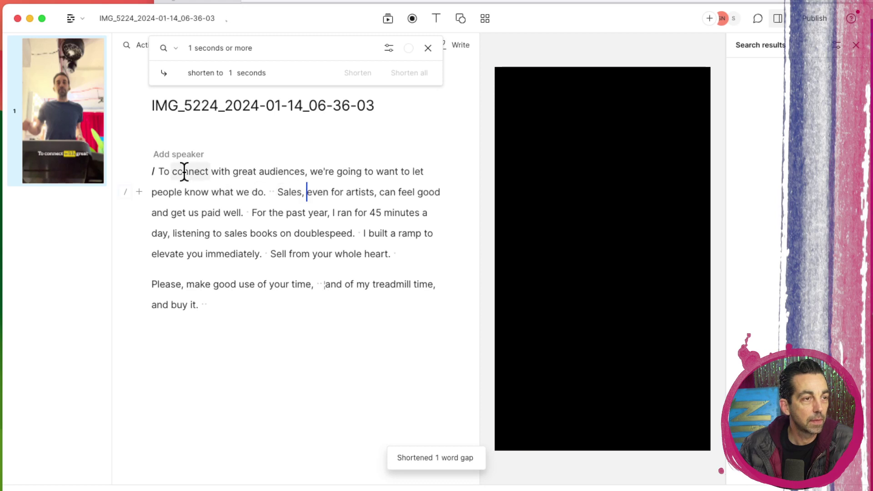
shift+click(348, 245)
shift+click(335, 296)
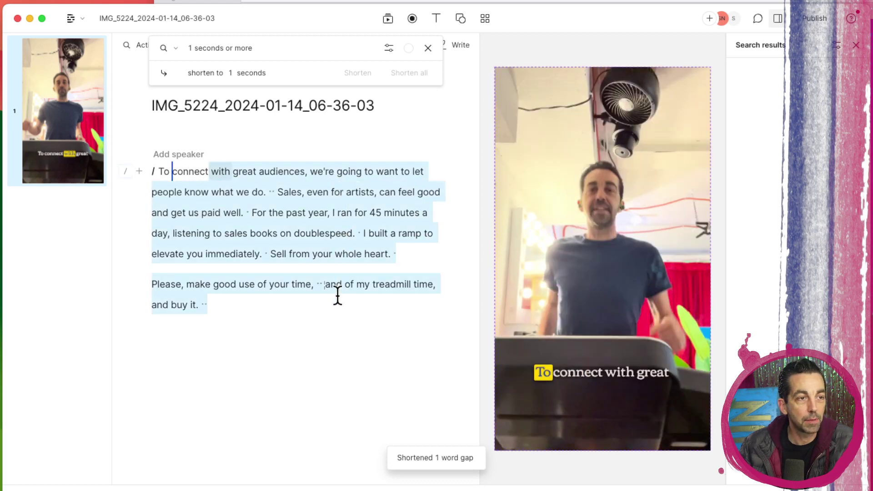
key(space)
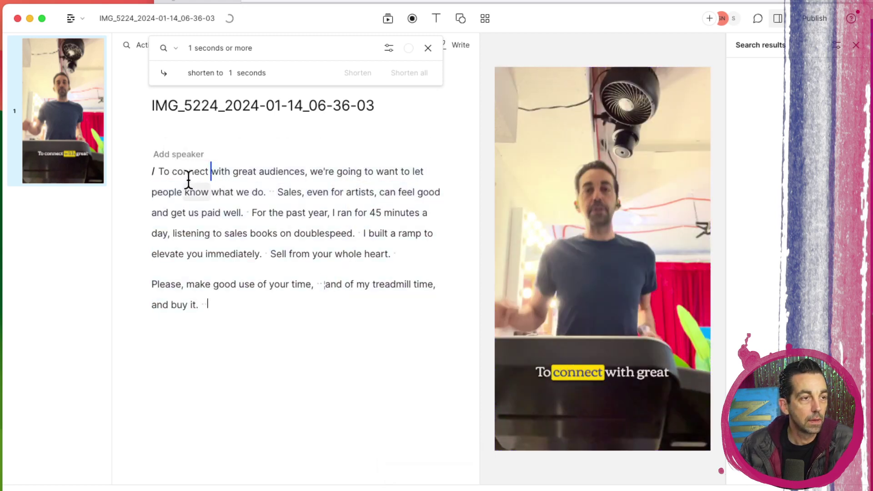
click(160, 171)
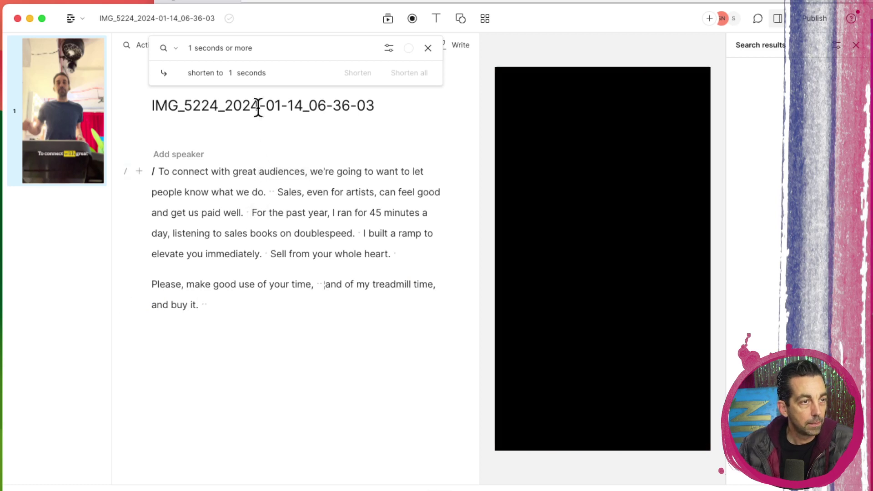
- Switch the canvas to square and play part of the clip to preview it
triple_click(258, 107)
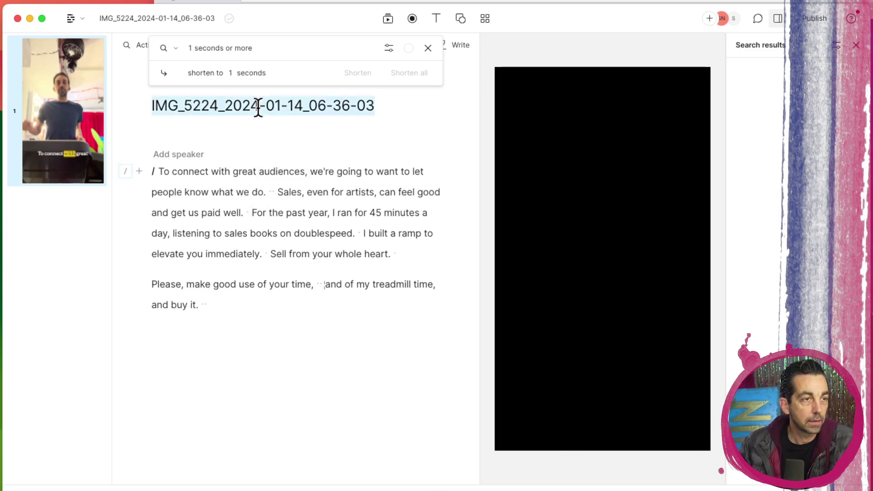
click(427, 113)
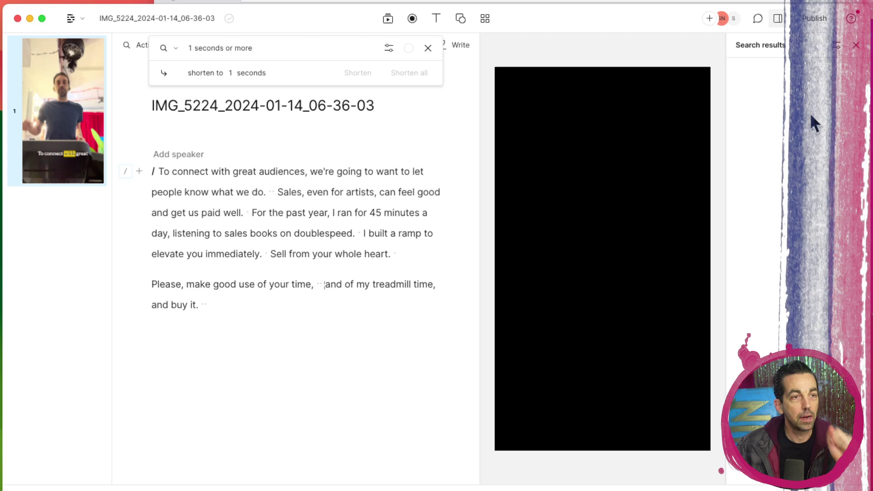
mouse_move(602, 258)
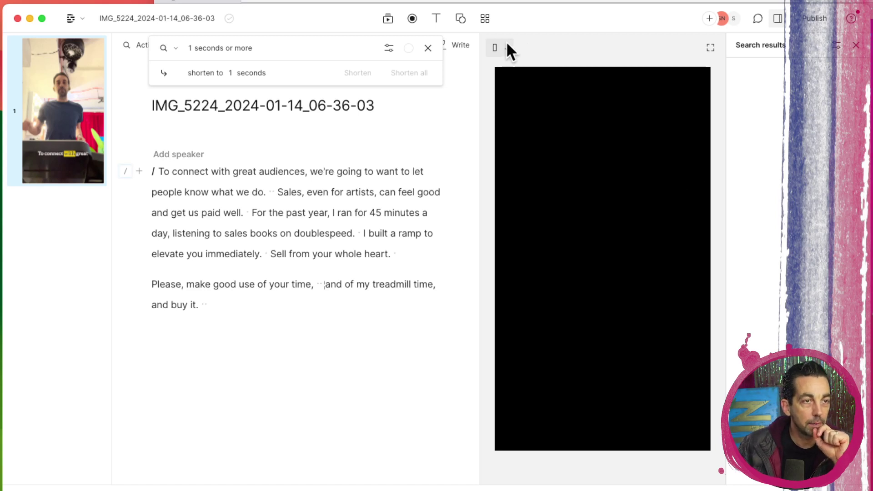
click(507, 48)
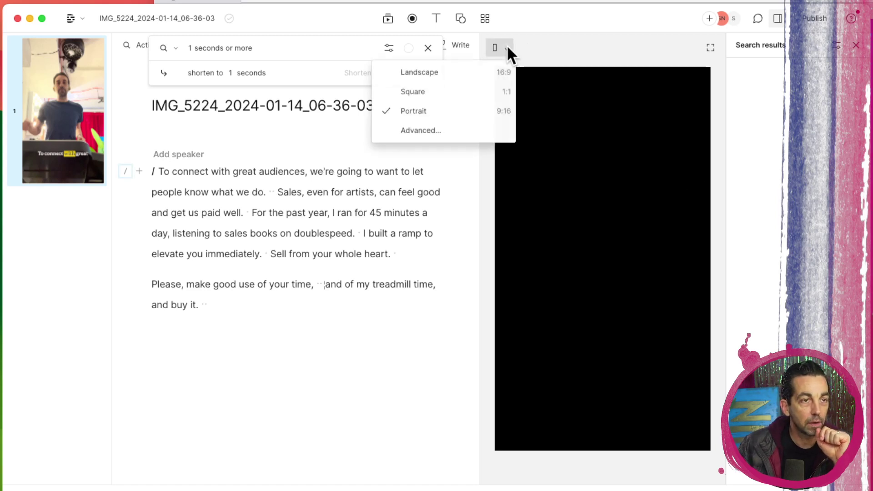
click(439, 94)
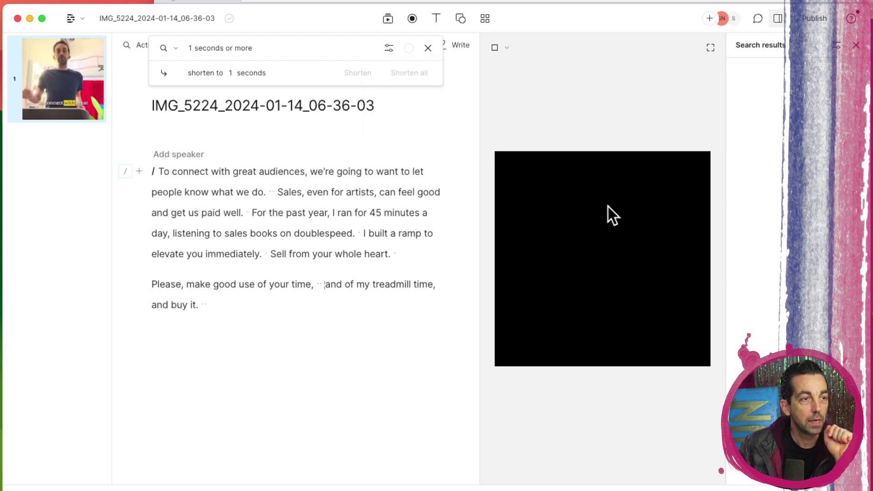
click(326, 194)
key(space)
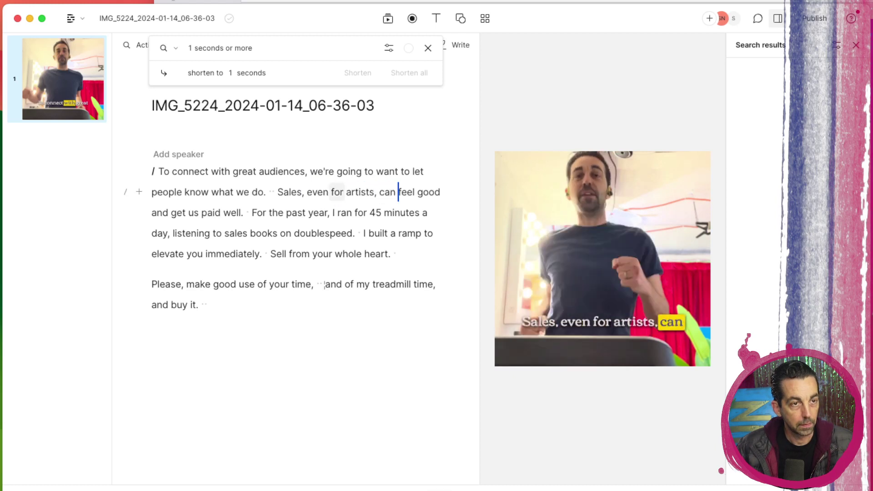
key(space)
- Change the canvas to landscape 16:9 and drag the video down to show the face
click(504, 47)
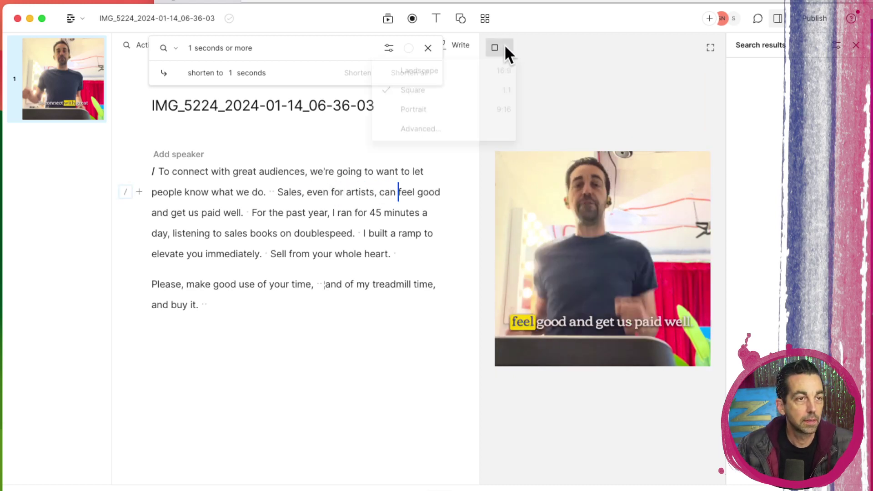
click(458, 111)
click(496, 66)
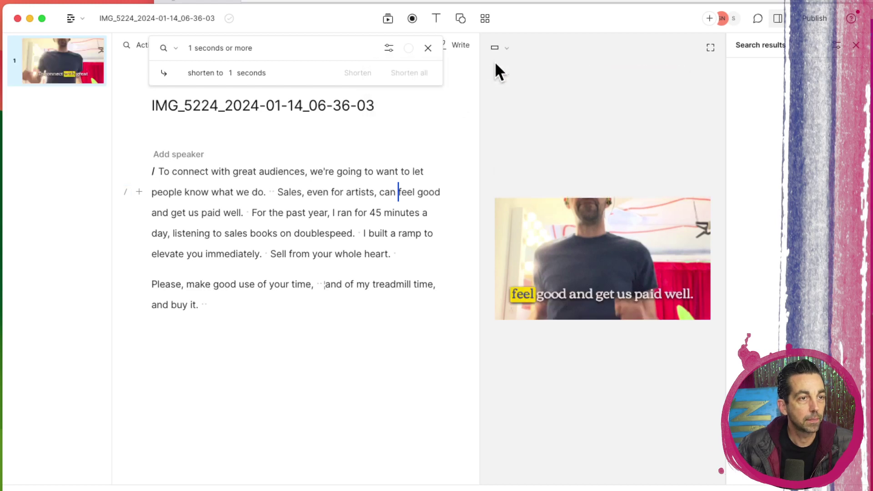
click(608, 235)
drag(608, 234, 608, 296)
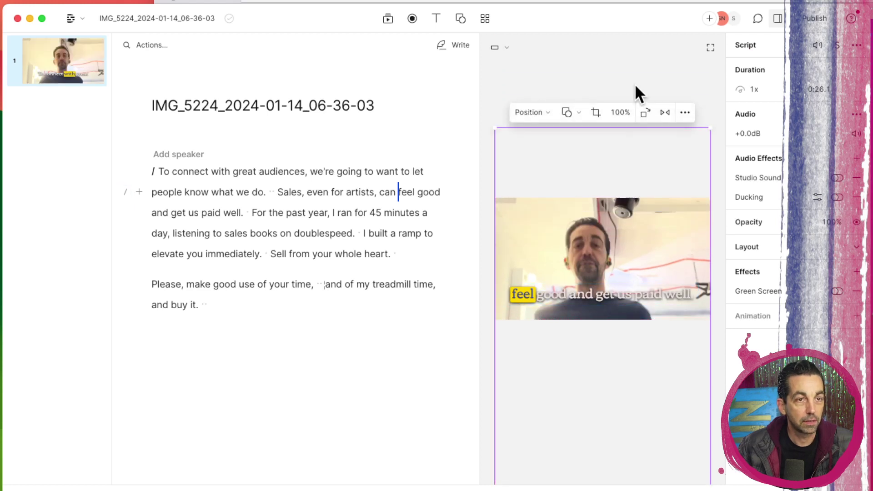
- Turn on Studio Sound and set the canvas back to portrait 9:16
click(837, 179)
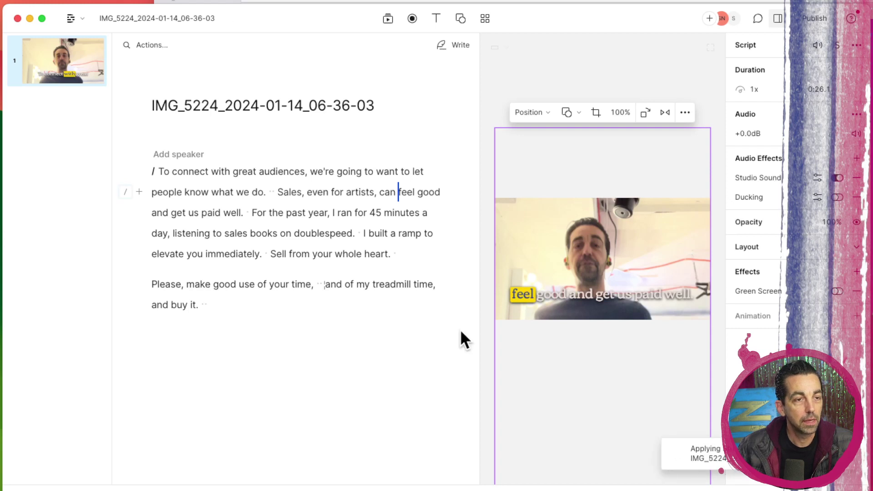
click(523, 71)
click(509, 50)
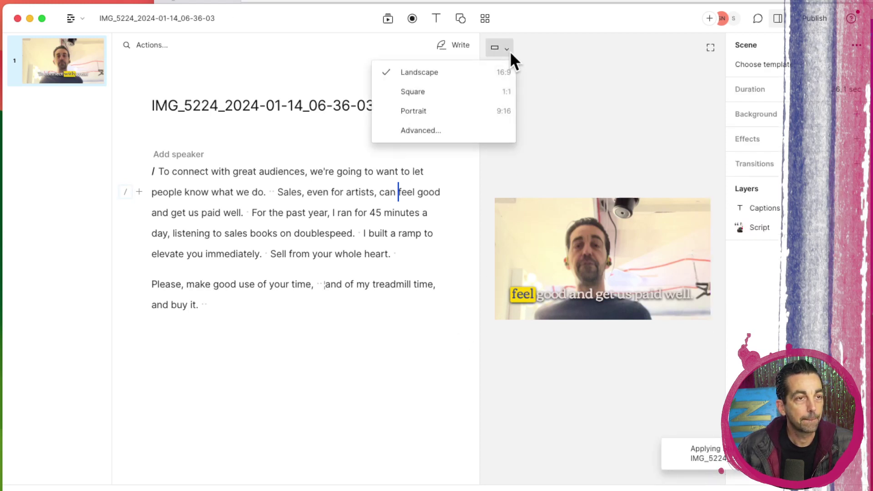
click(457, 108)
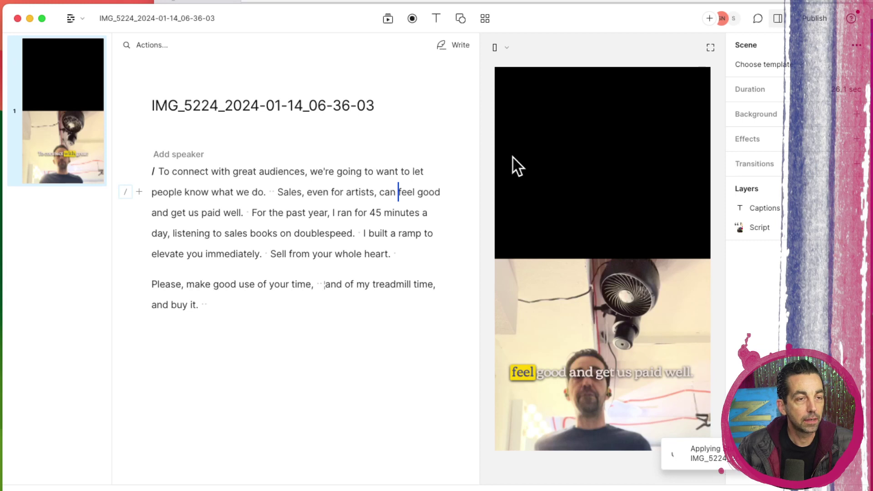
- Move the video up to fill the portrait frame and play it to check
drag(603, 323, 605, 133)
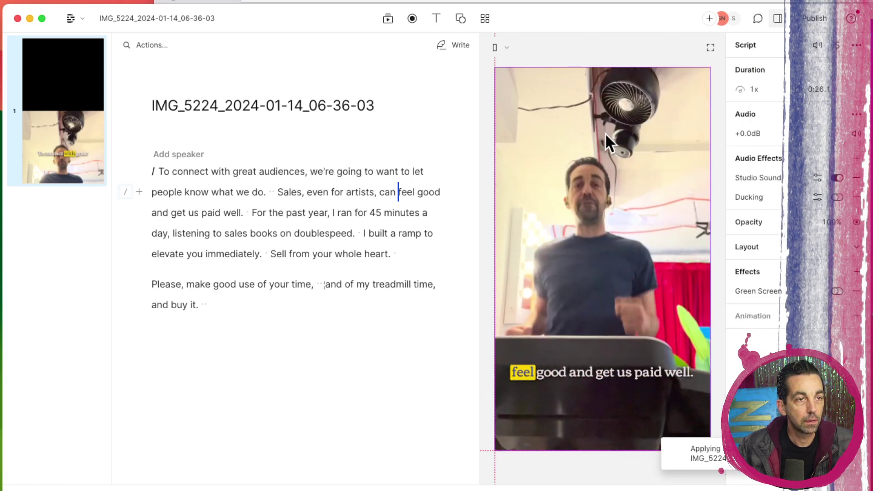
drag(605, 133, 604, 135)
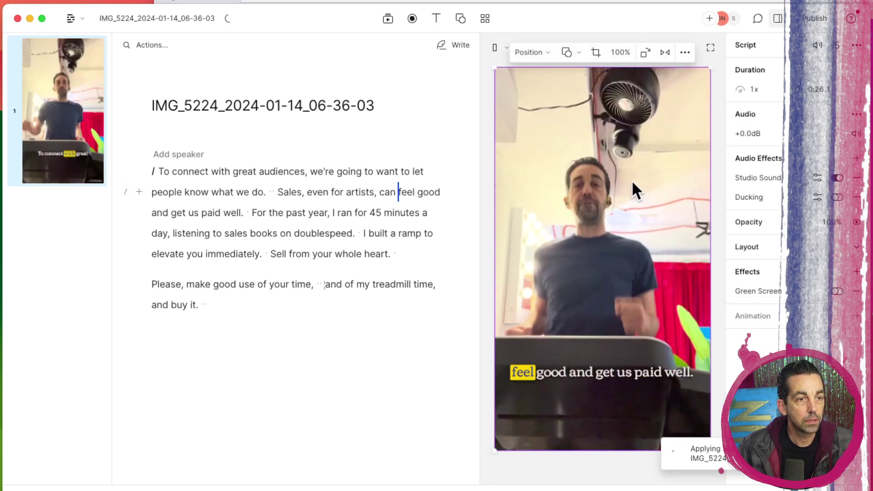
key(space)
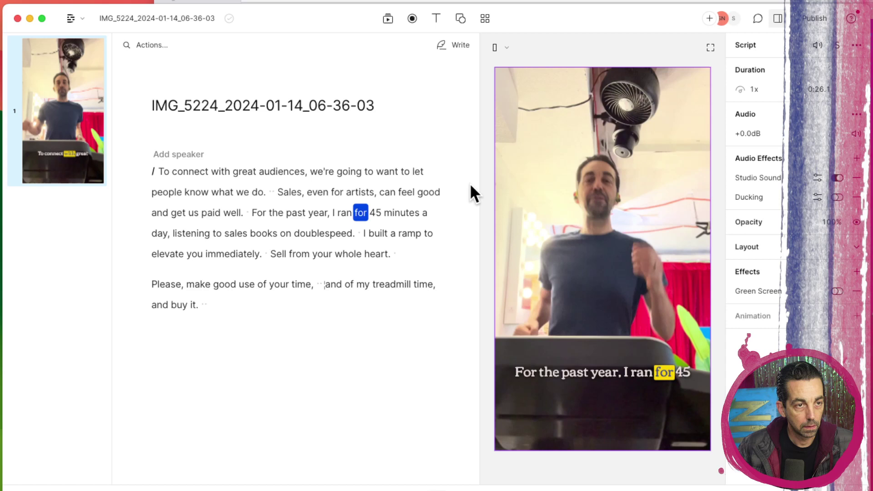
key(space)
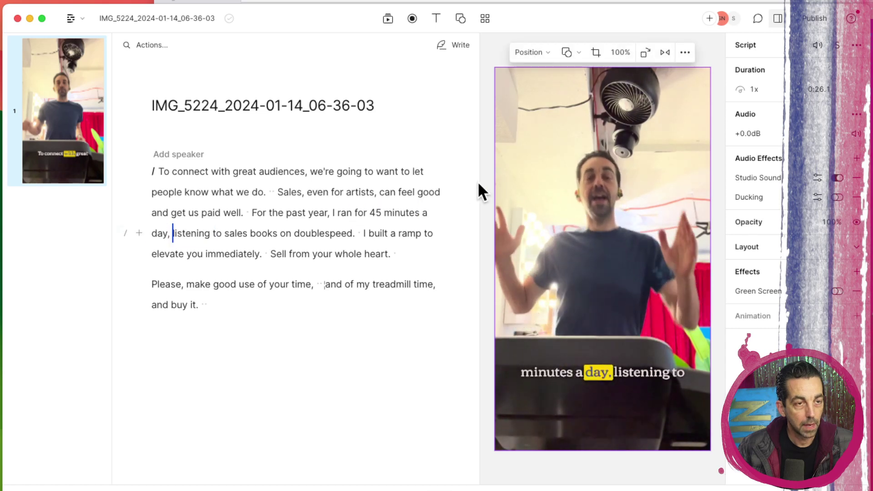